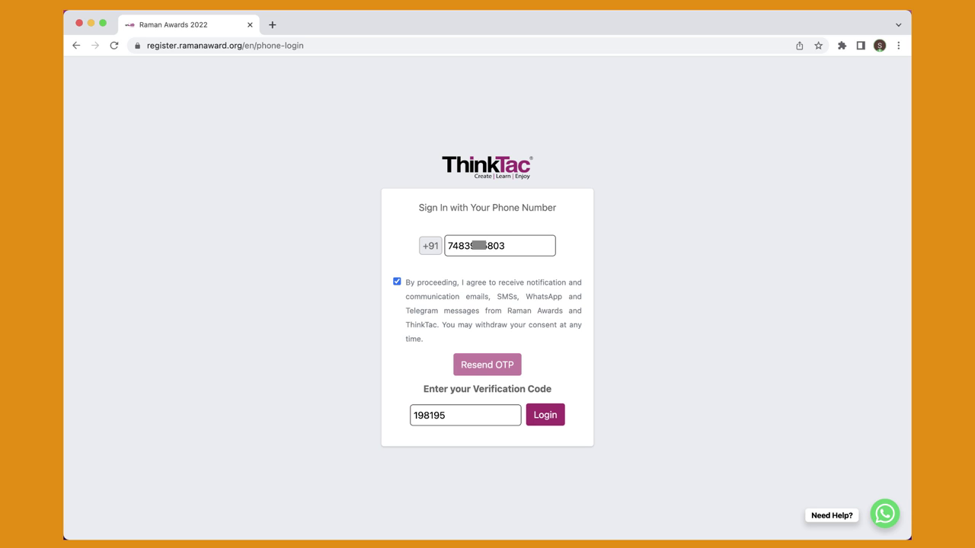
# Sign in to the Raman Awards portal with the entered verification code
pyautogui.click(548, 421)
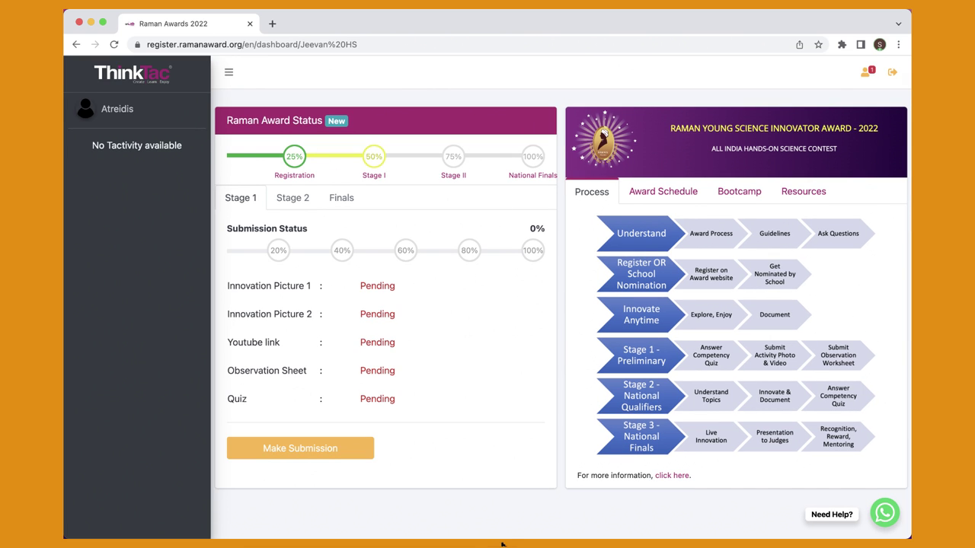
# Start the Stage 1 submission and open the activity's written guides in a new tab
pyautogui.click(365, 450)
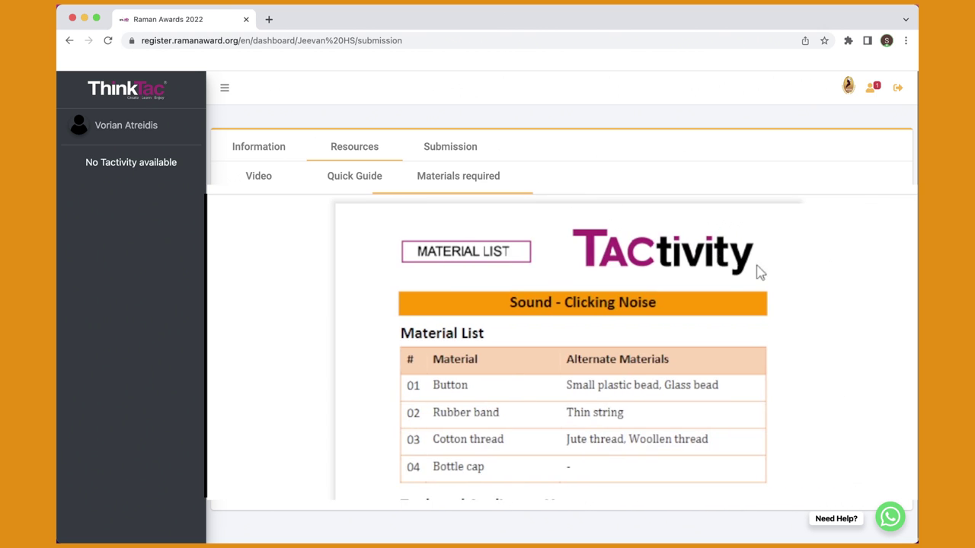
pyautogui.middleClick(890, 322)
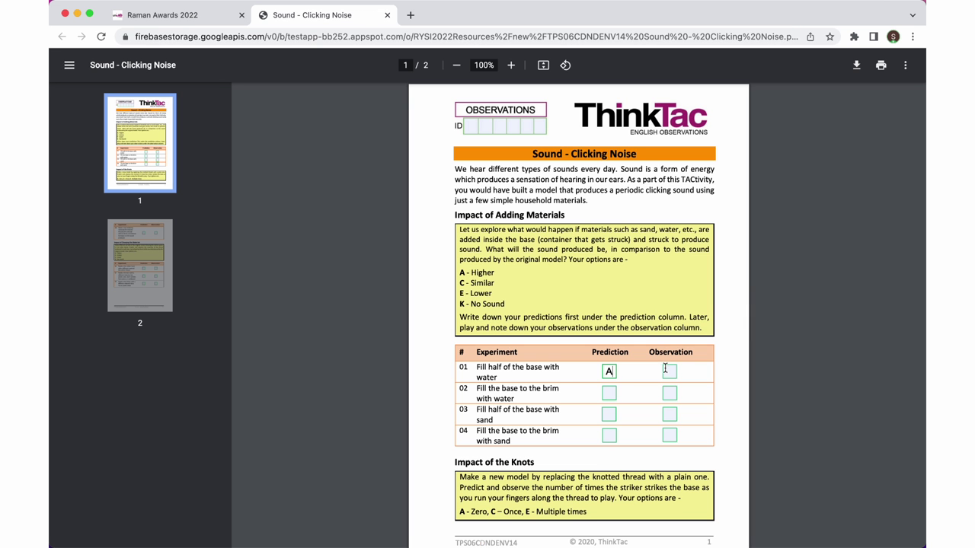
# Fill the first observation sheet answer boxes with A, BB, C, C, D and D
pyautogui.click(670, 370)
pyautogui.write('A')
pyautogui.click(609, 393)
pyautogui.write('BB')
pyautogui.press('Tab')
pyautogui.write('C')
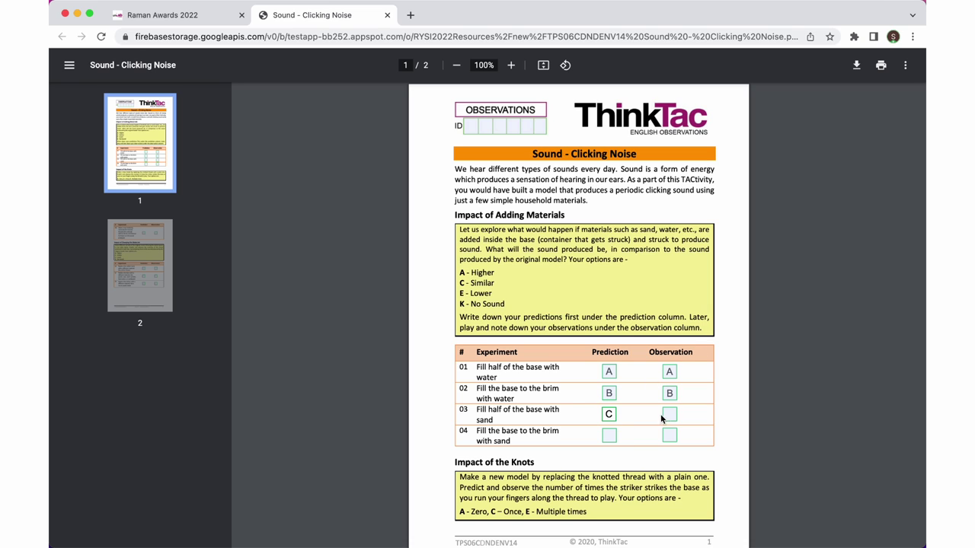
pyautogui.press('Tab')
pyautogui.write('C')
pyautogui.press('Tab')
pyautogui.write('D')
pyautogui.press('Tab')
pyautogui.write('D')
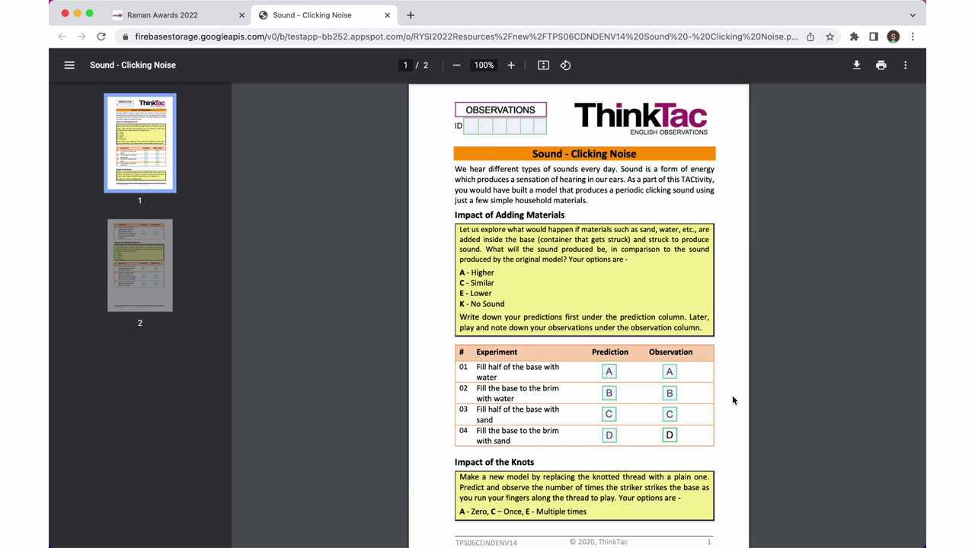
# Answer experiments 05 and 06 with A, D and A, B
pyautogui.scroll(-5, 732, 399)
pyautogui.click(597, 380)
pyautogui.write('A')
pyautogui.press('Tab')
pyautogui.write('D')
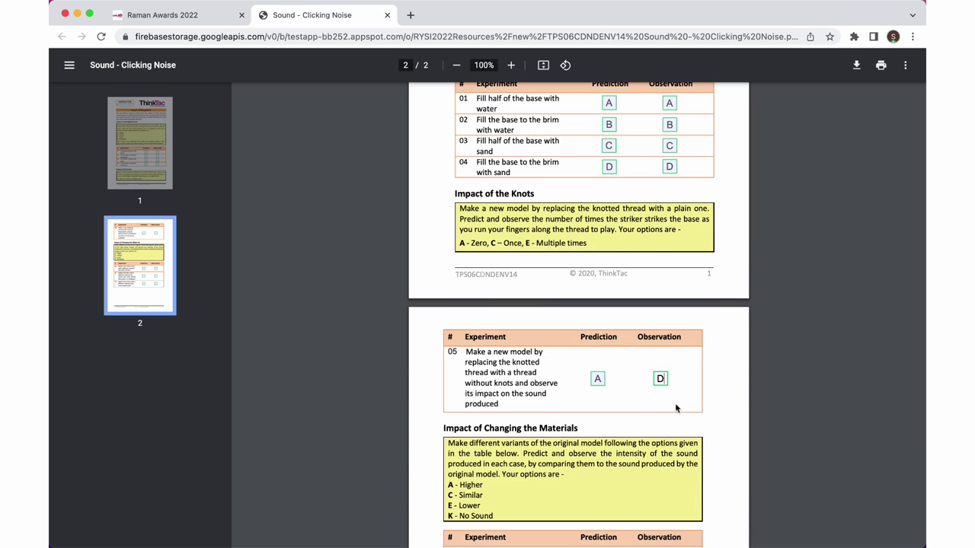
pyautogui.scroll(-6, 678, 409)
pyautogui.press('Tab')
pyautogui.write('A')
pyautogui.press('Tab')
pyautogui.write('B')
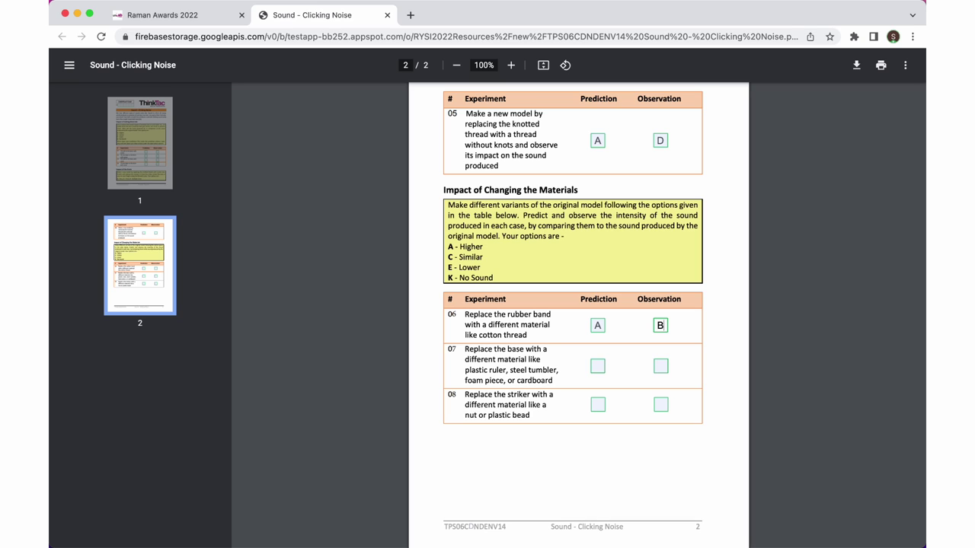
# Answer experiments 07 and 08 with C, C and D, D
pyautogui.click(597, 366)
pyautogui.write('C')
pyautogui.press('Tab')
pyautogui.write('C')
pyautogui.press('Tab')
pyautogui.write('D')
pyautogui.press('Tab')
pyautogui.write('D')
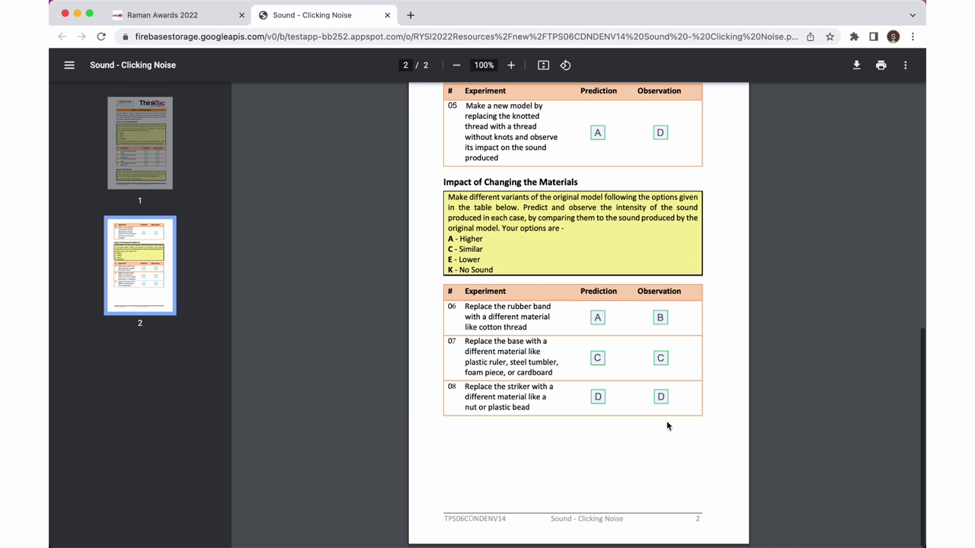
# Save the filled observation sheet to Downloads
pyautogui.scroll(3, 666, 425)
pyautogui.scroll(1, 666, 420)
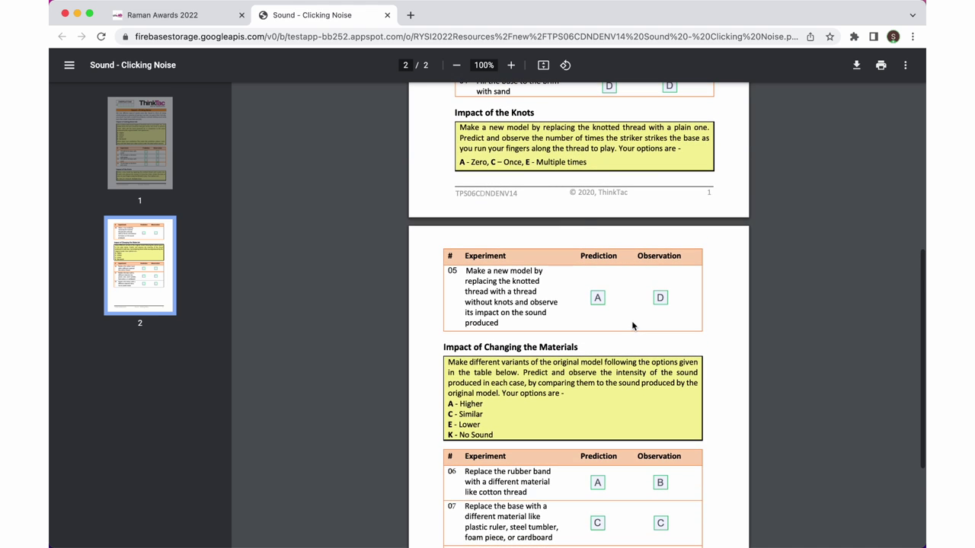
pyautogui.press('super+s')
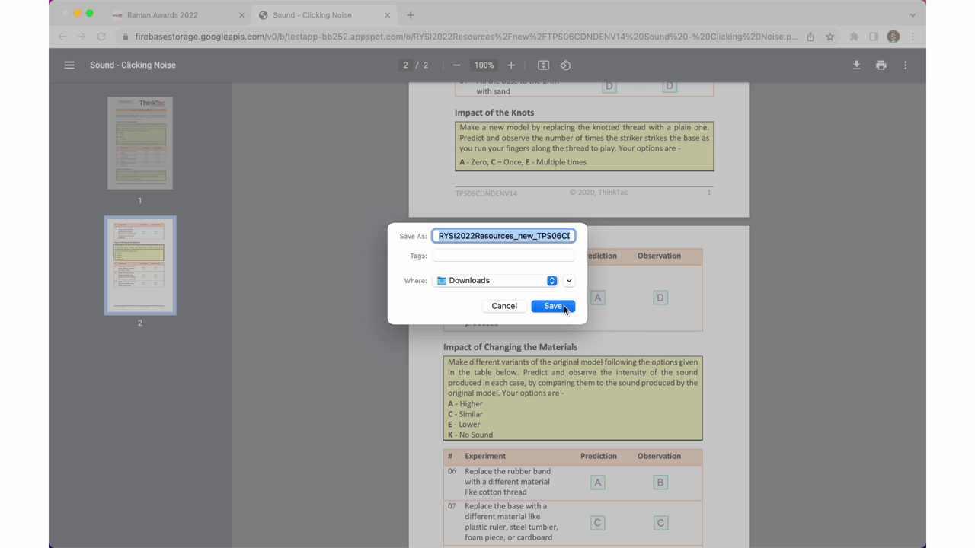
pyautogui.click(563, 306)
# Open the saved observation sheet from recent downloads and scroll through to check it
pyautogui.click(693, 519)
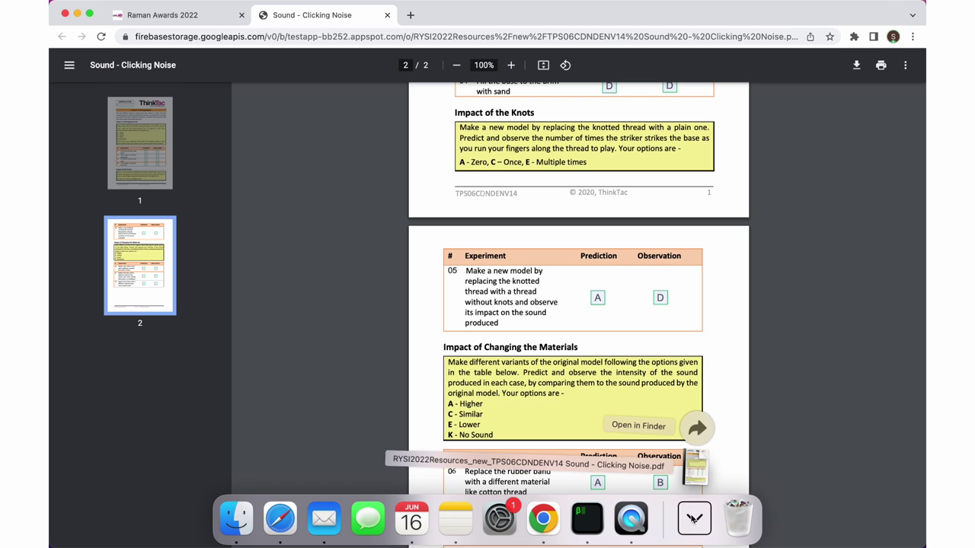
pyautogui.click(696, 468)
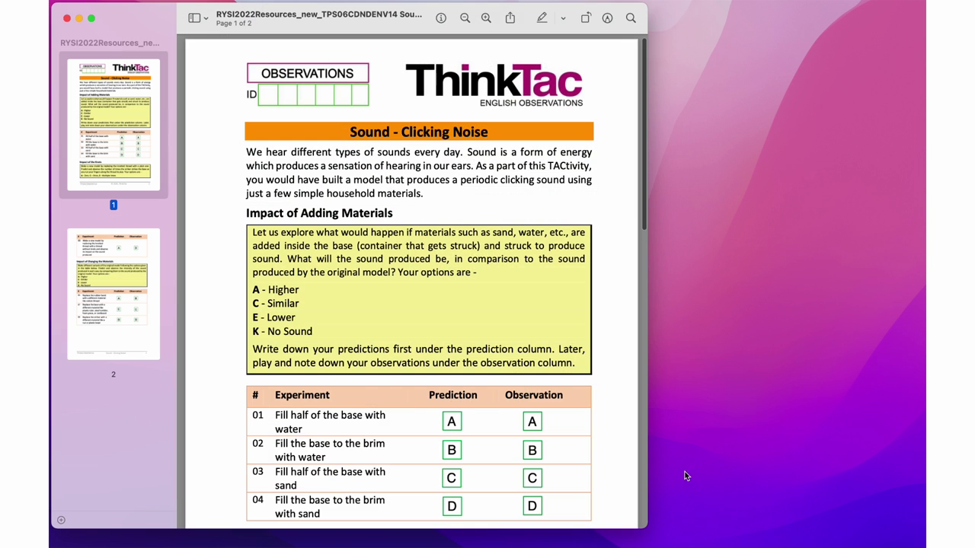
pyautogui.scroll(-5, 599, 444)
pyautogui.scroll(-5, 599, 444)
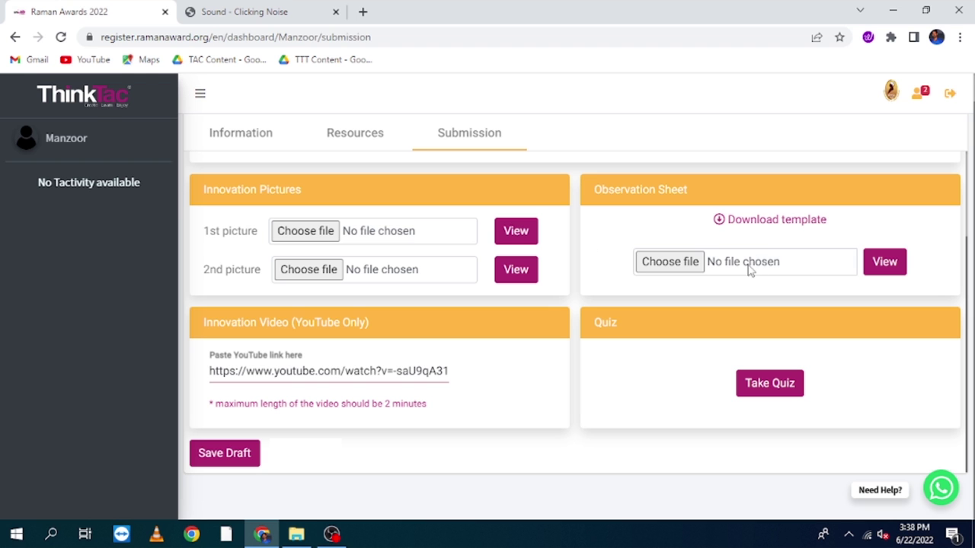
# Attach the filled RYSI observation sheet PDF and save the submission draft
pyautogui.click(688, 266)
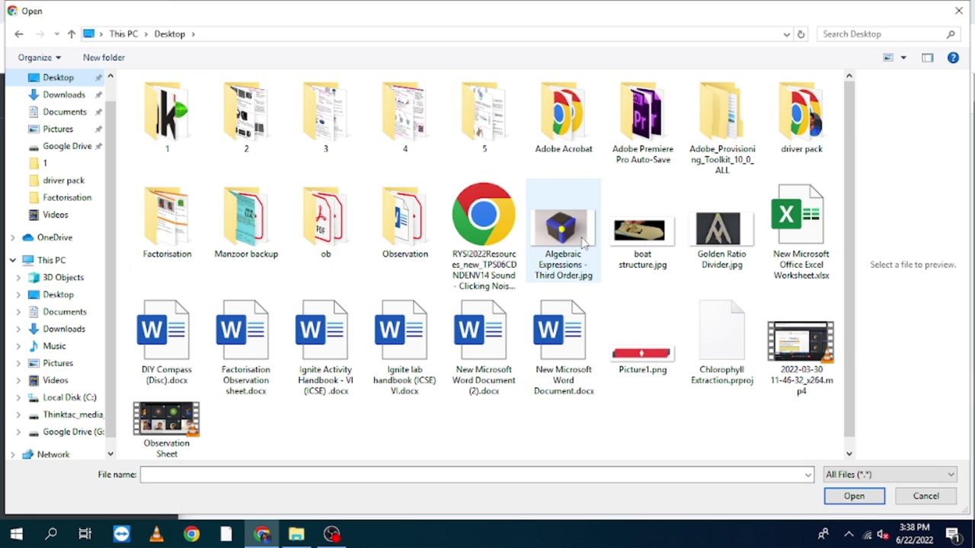
pyautogui.click(498, 243)
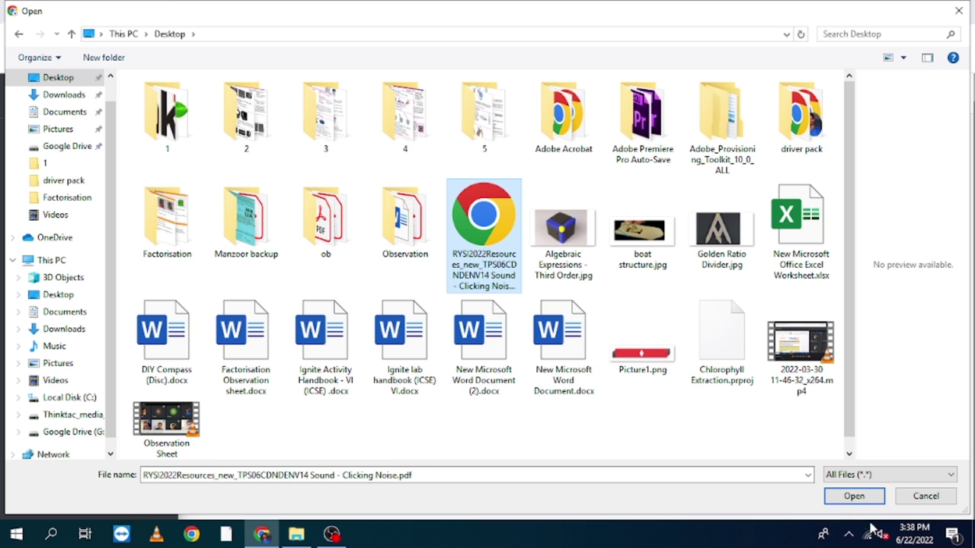
pyautogui.click(870, 497)
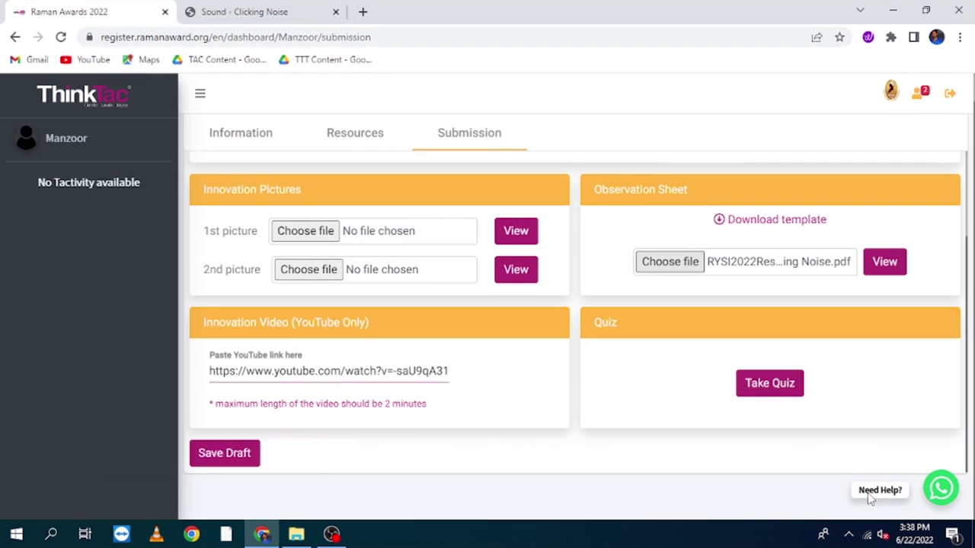
pyautogui.click(239, 464)
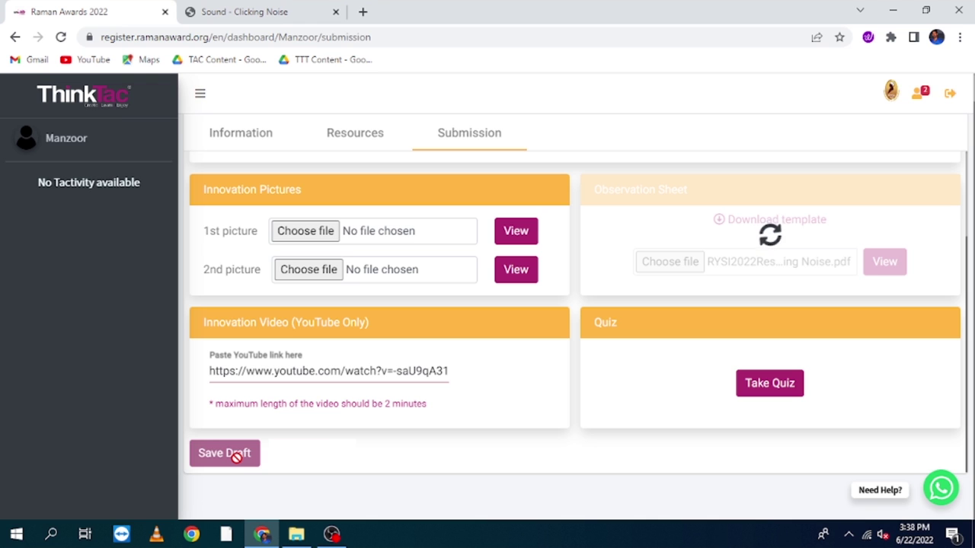